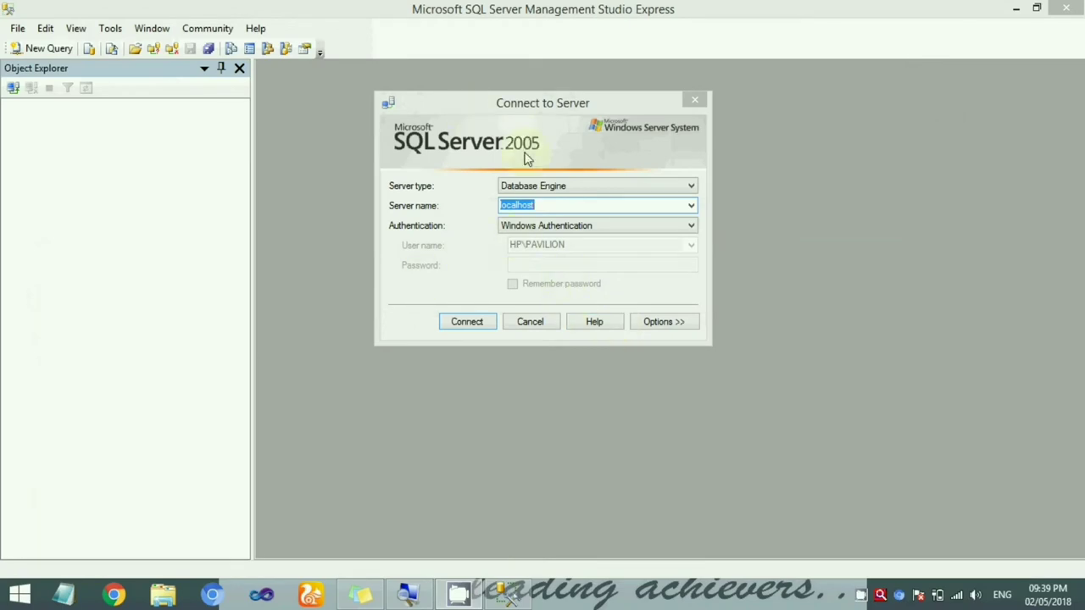
- Connect to the localhost server from the Connect to Server dialog
{"action": "left_click", "coordinate": [547, 208]}
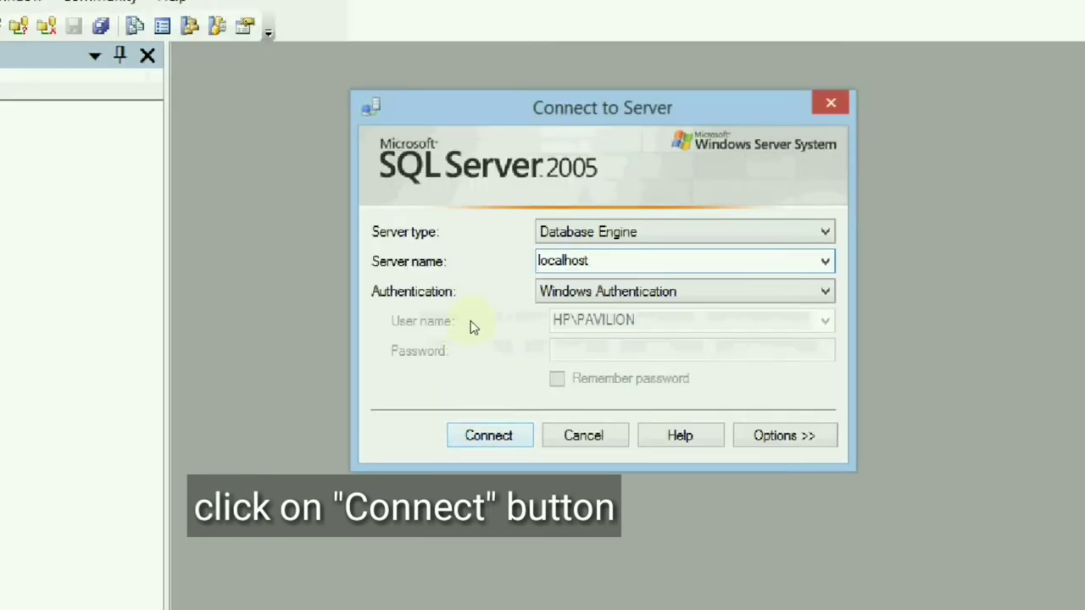
{"action": "key", "text": "Return"}
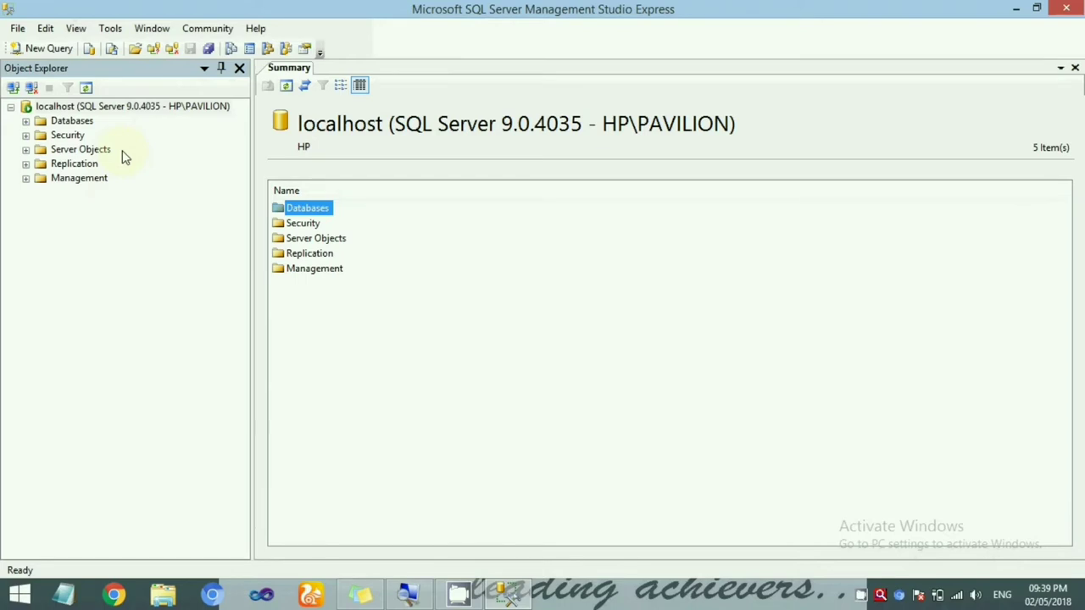
- Show the server's list of databases in the Summary pane
{"action": "left_click", "coordinate": [72, 124]}
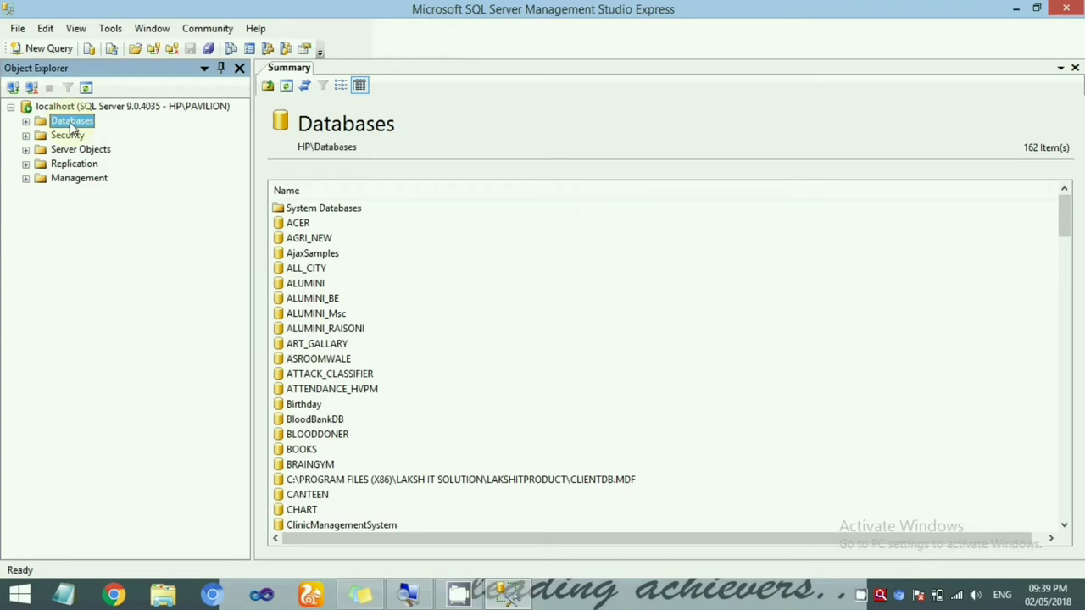
{"action": "left_click_drag", "start_coordinate": [438, 219], "coordinate": [384, 424]}
{"action": "left_click", "coordinate": [384, 423]}
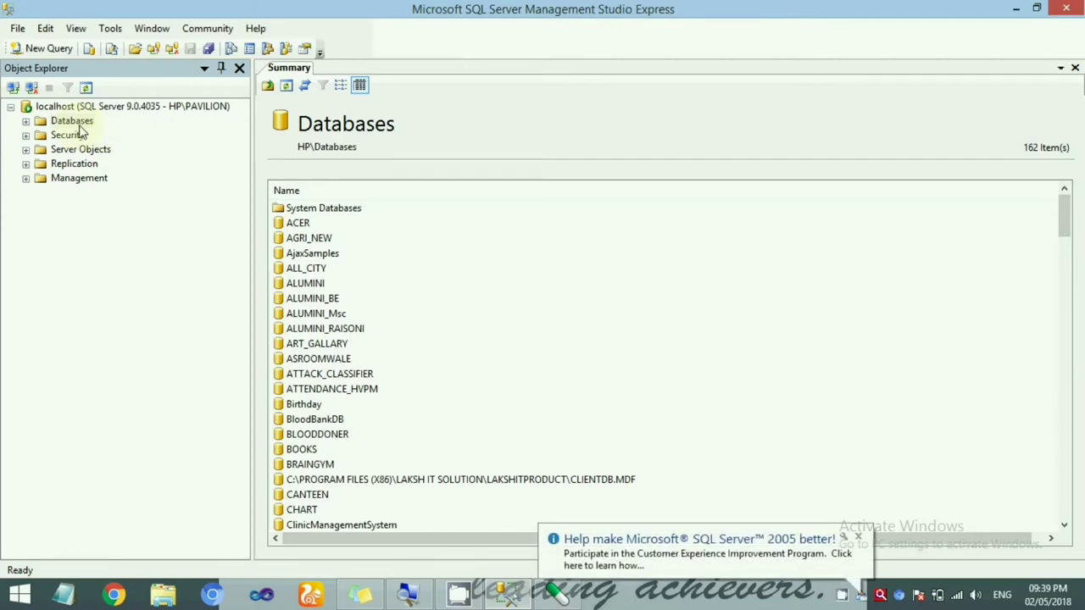
- Create a new database named CollegeDatabase through New Database
{"action": "right_click", "coordinate": [74, 121]}
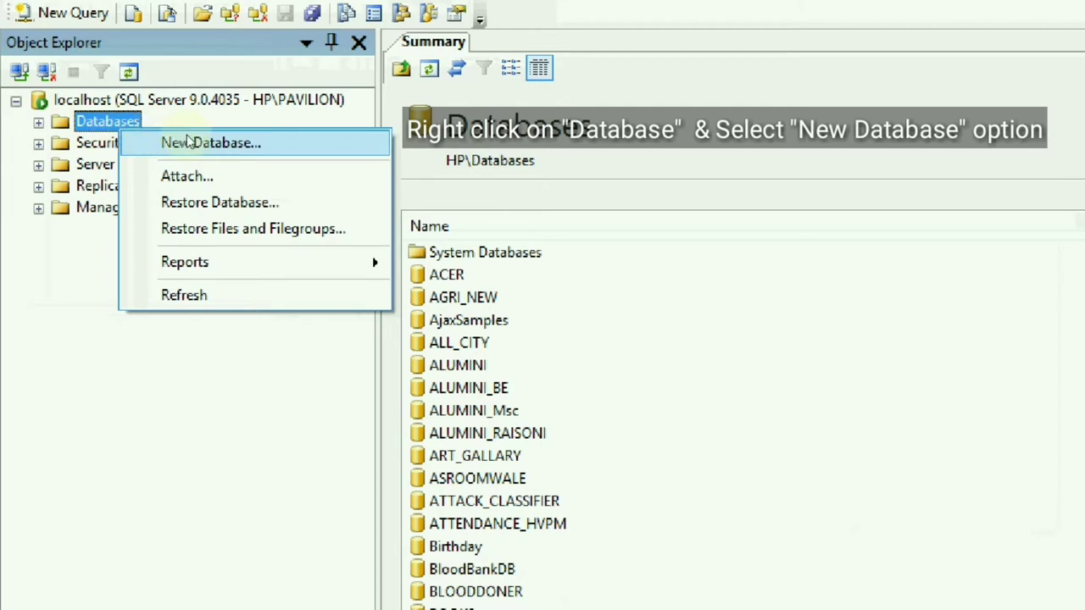
{"action": "left_click", "coordinate": [190, 143]}
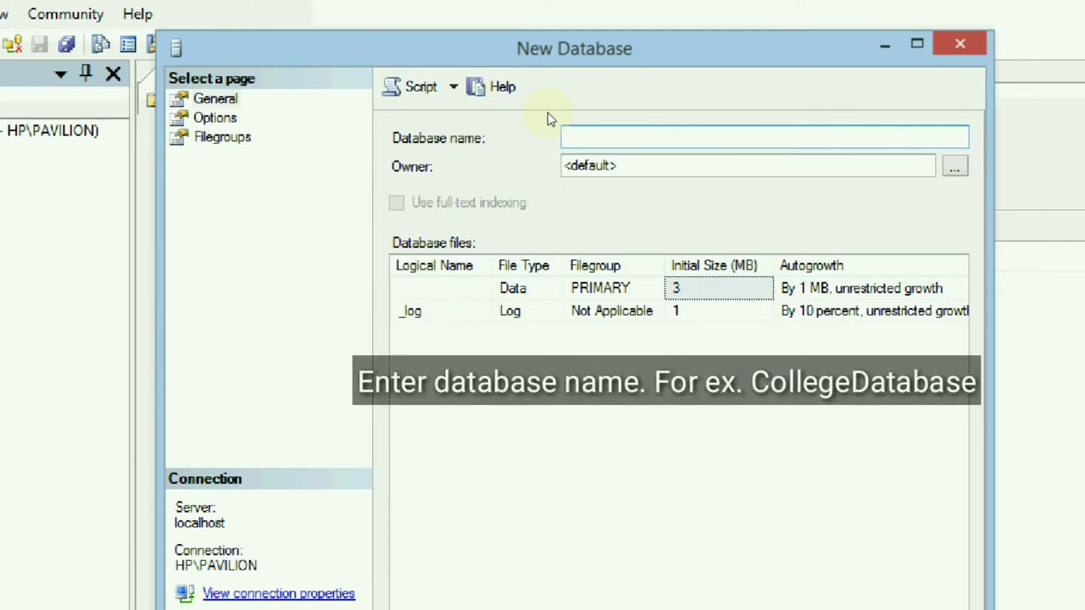
{"action": "type", "text": "C"}
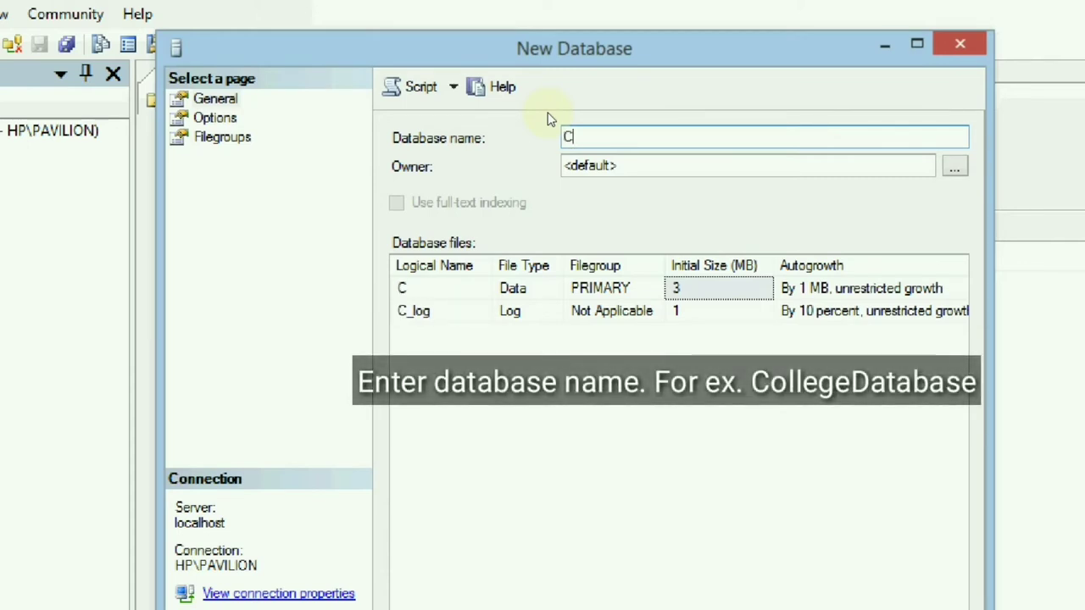
{"action": "type", "text": "olle"}
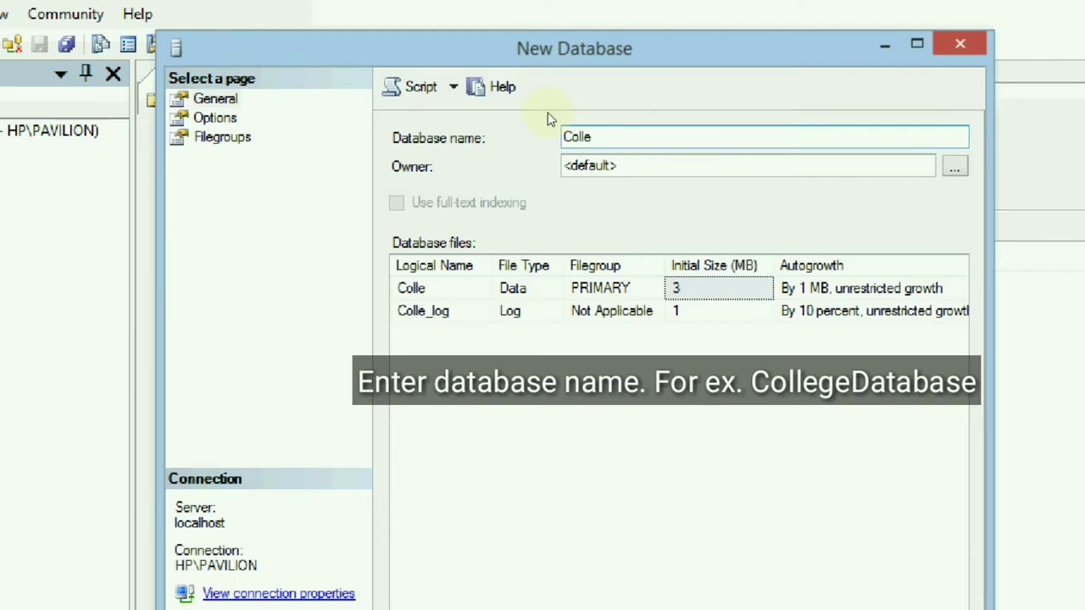
{"action": "type", "text": "geData"}
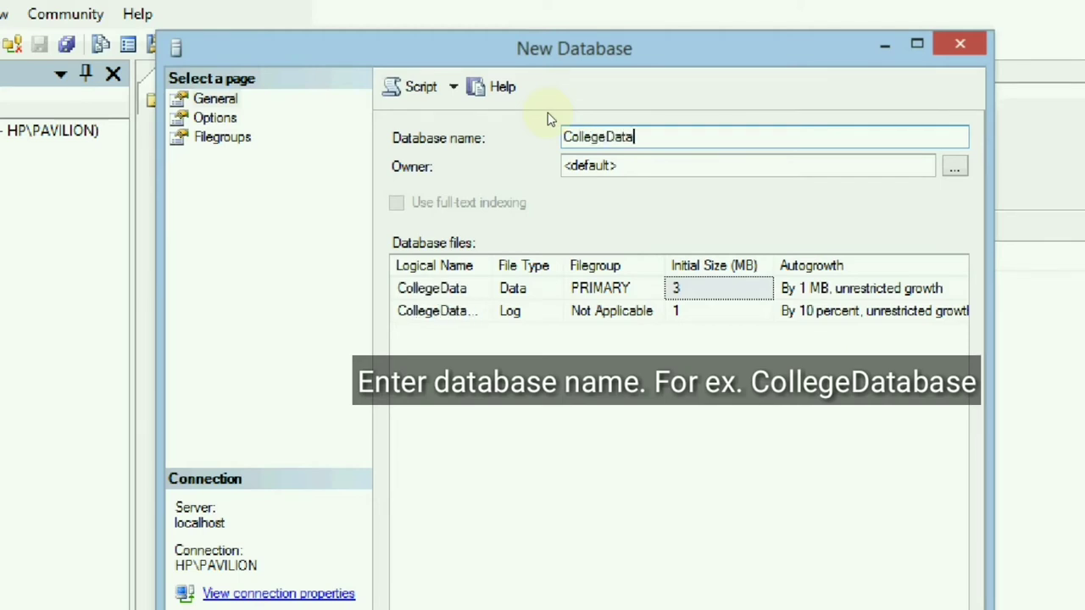
{"action": "type", "text": "base"}
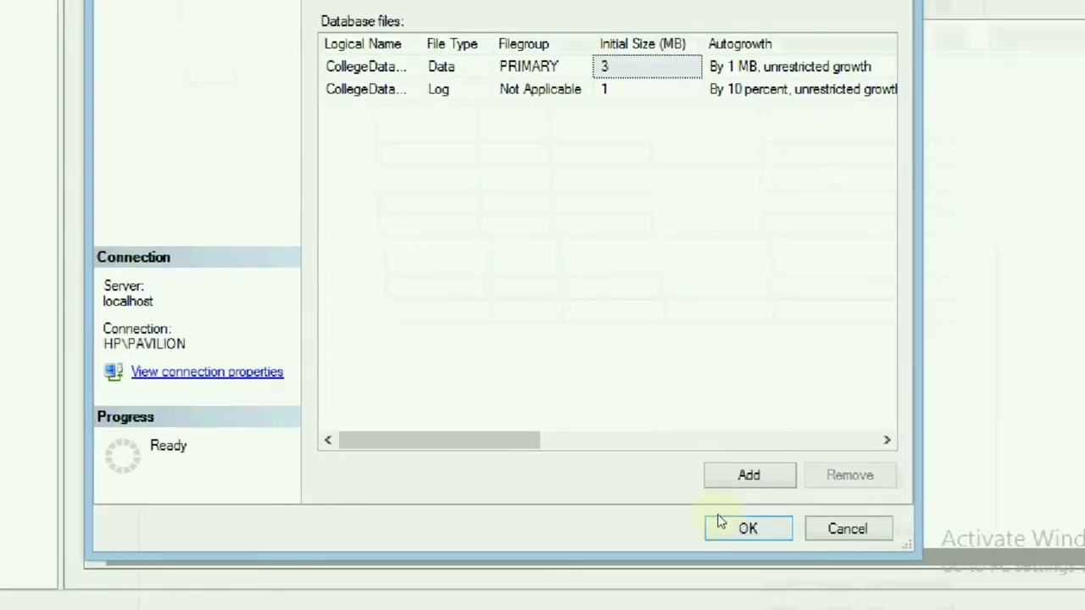
{"action": "left_click", "coordinate": [711, 527]}
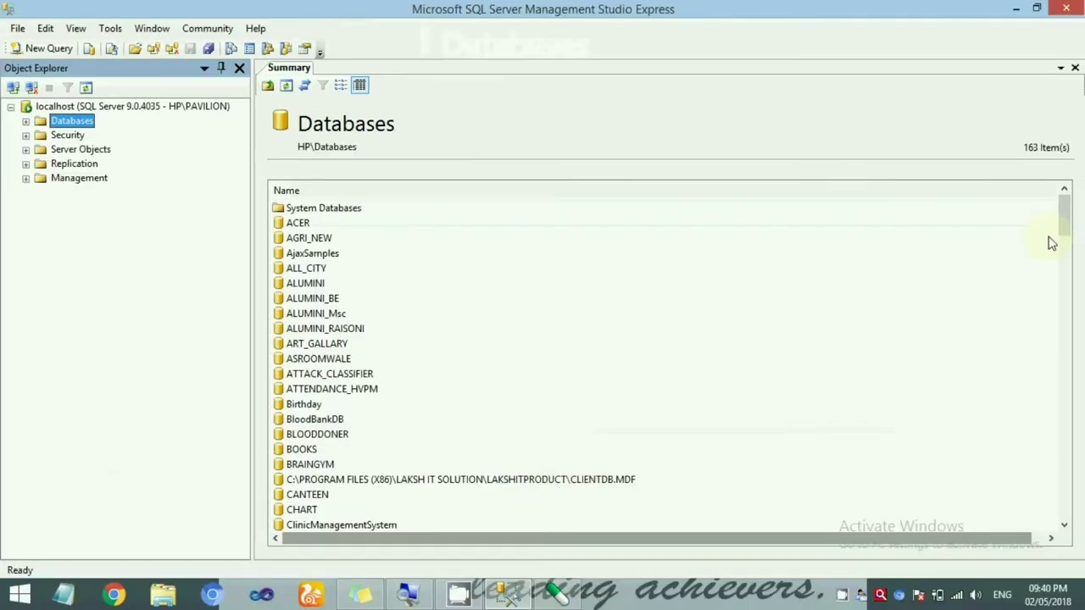
- Scroll to the bottom of the 163-item Databases list and select CollegeDatabase
{"action": "left_click", "coordinate": [854, 291]}
{"action": "scroll", "coordinate": [856, 291], "scroll_direction": "down", "scroll_amount": 1}
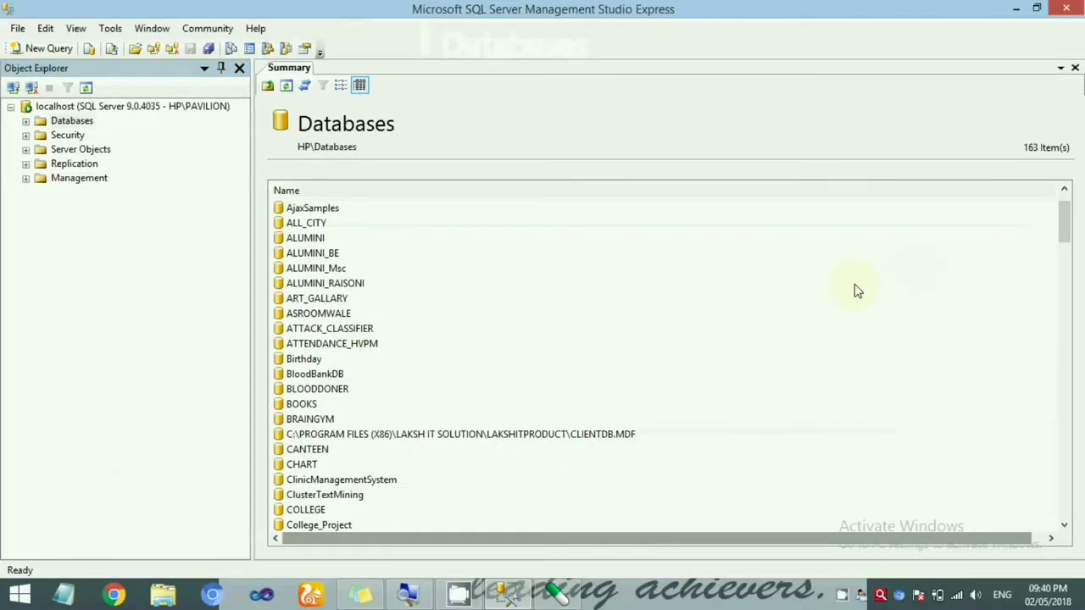
{"action": "scroll", "coordinate": [933, 288], "scroll_direction": "down", "scroll_amount": 12}
{"action": "left_click_drag", "start_coordinate": [1073, 280], "coordinate": [1024, 535]}
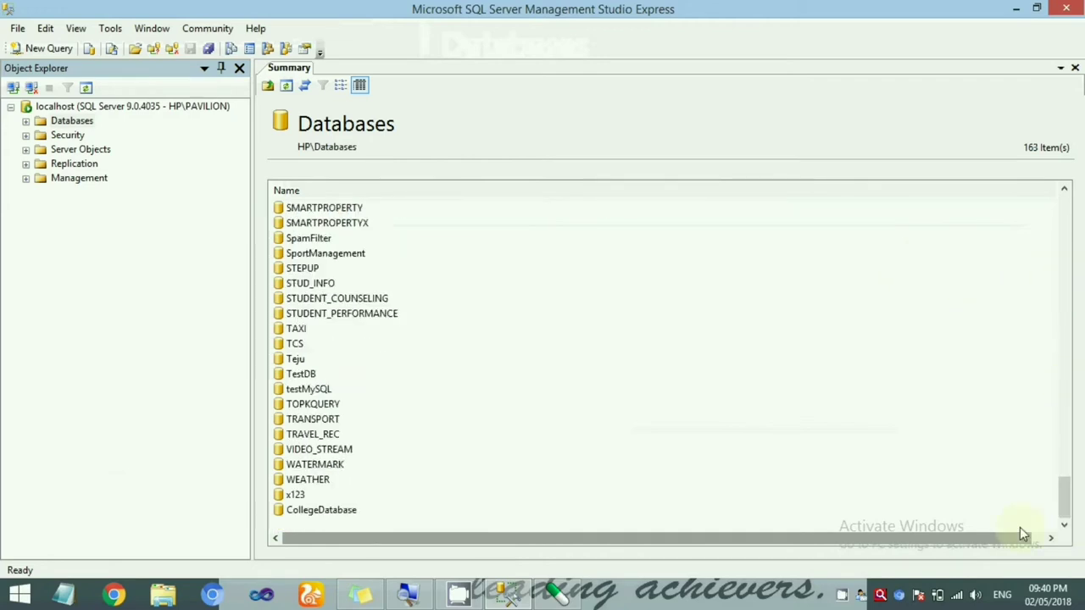
{"action": "left_click", "coordinate": [338, 519]}
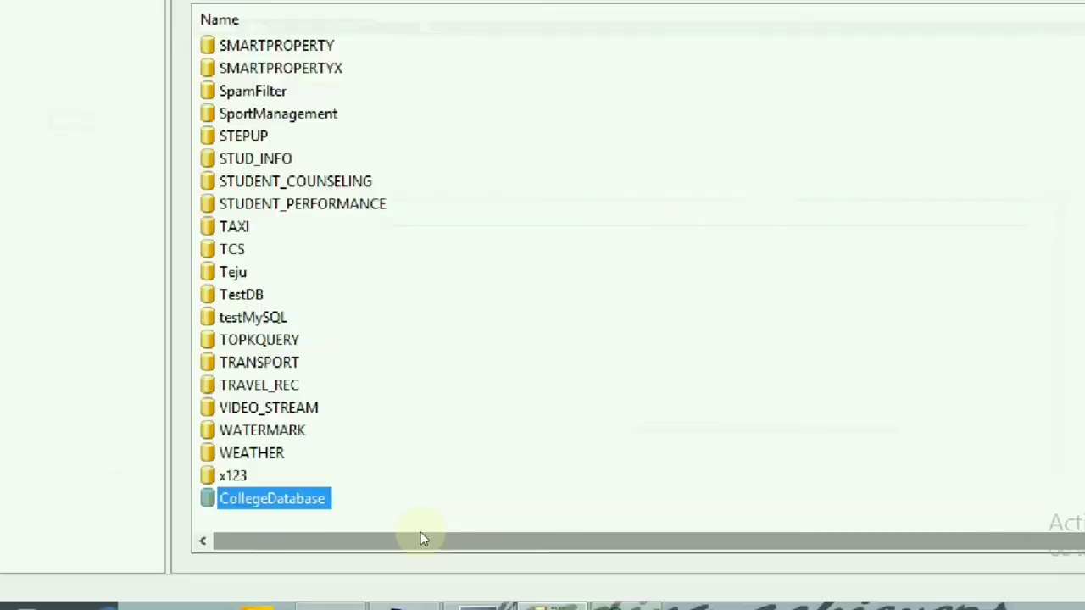
- Open CollegeDatabase and its Tables folder, which holds only System Tables
{"action": "double_click", "coordinate": [290, 506]}
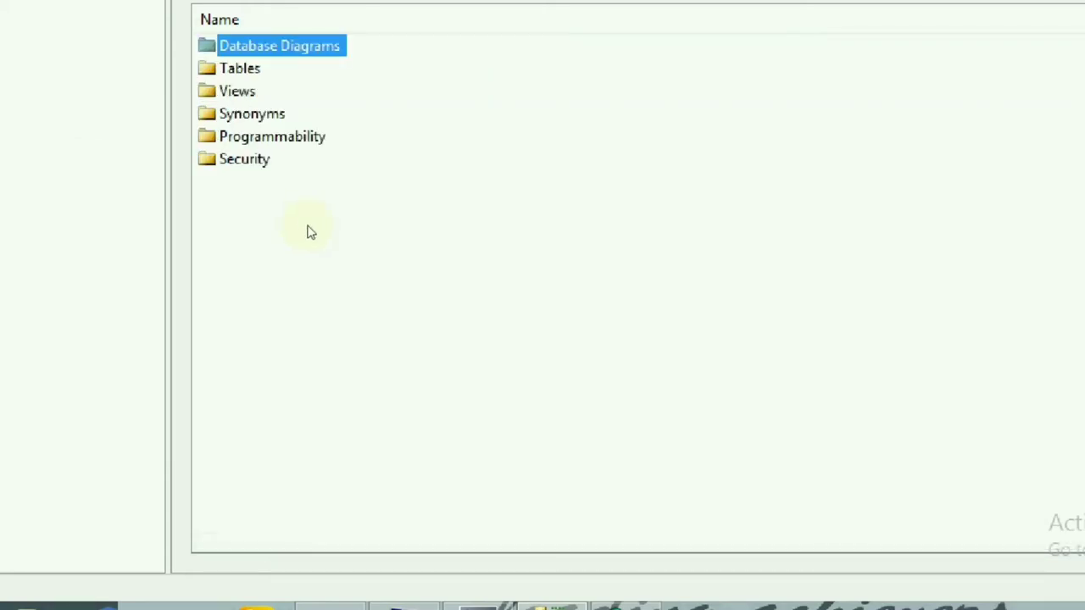
{"action": "key", "text": "Down"}
{"action": "key", "text": "Down"}
{"action": "key", "text": "Down"}
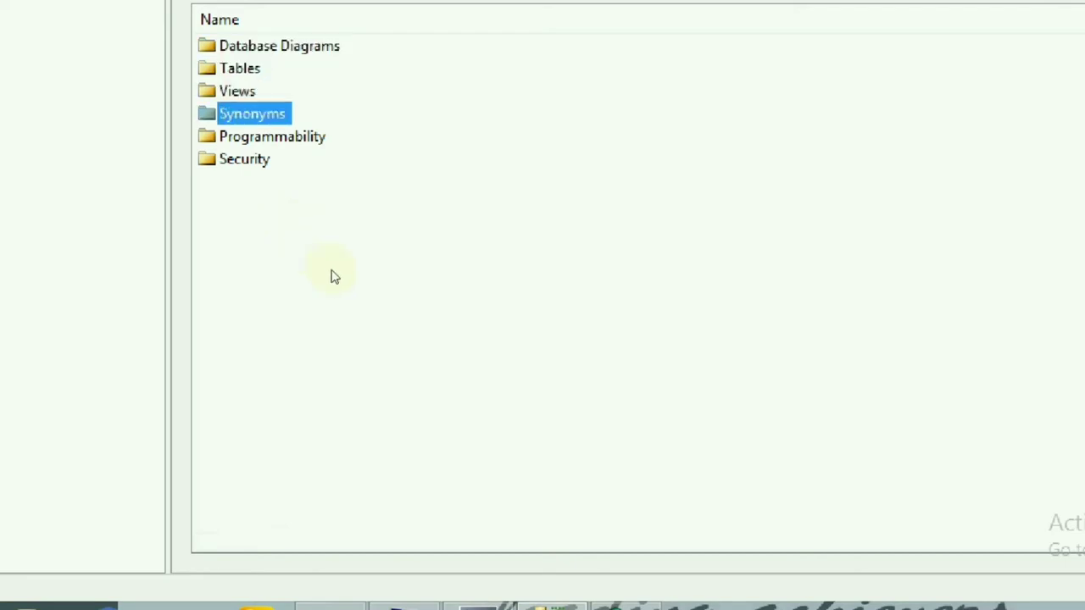
{"action": "key", "text": "Down"}
{"action": "key", "text": "Down"}
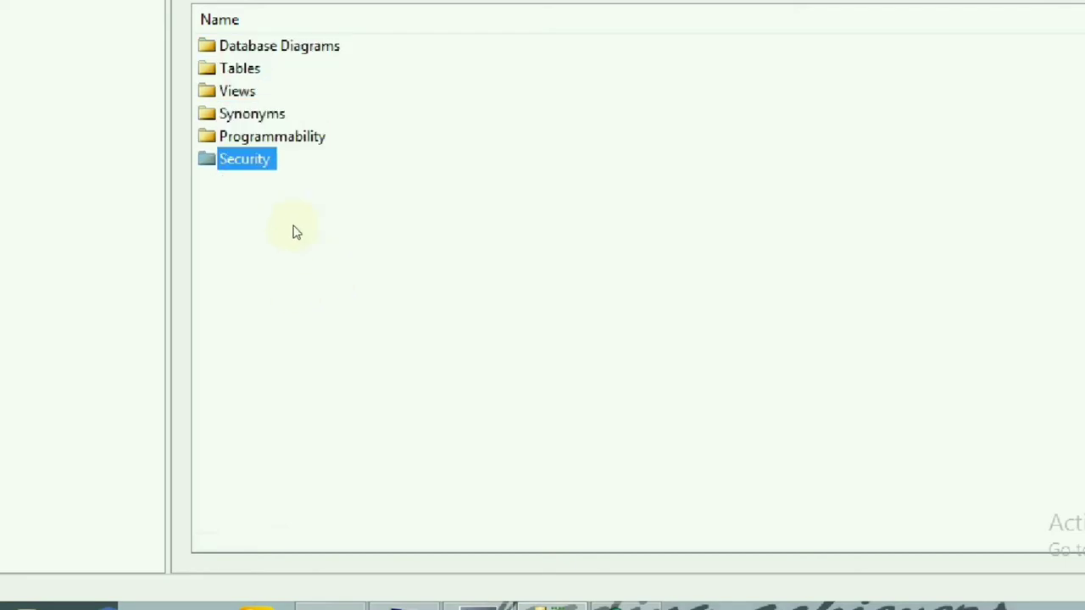
{"action": "key", "text": "t"}
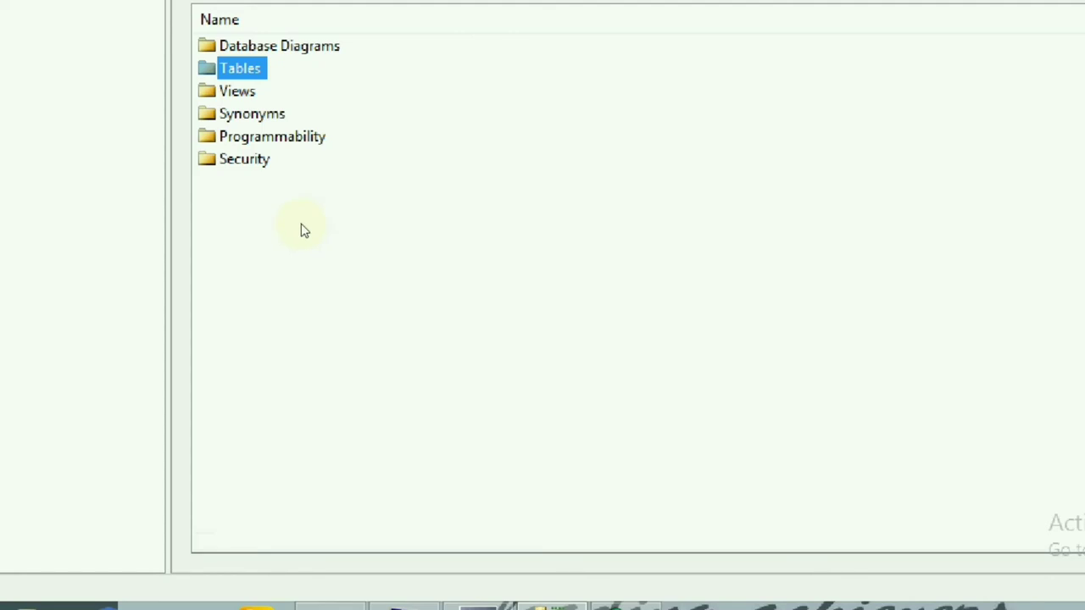
{"action": "key", "text": "Return"}
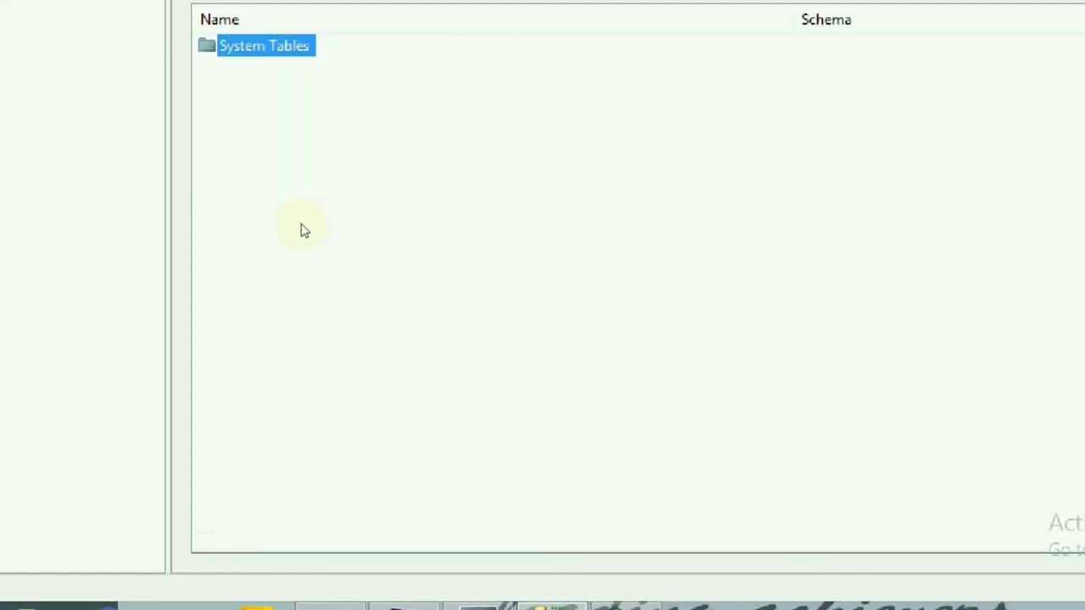
{"action": "left_click", "coordinate": [314, 251]}
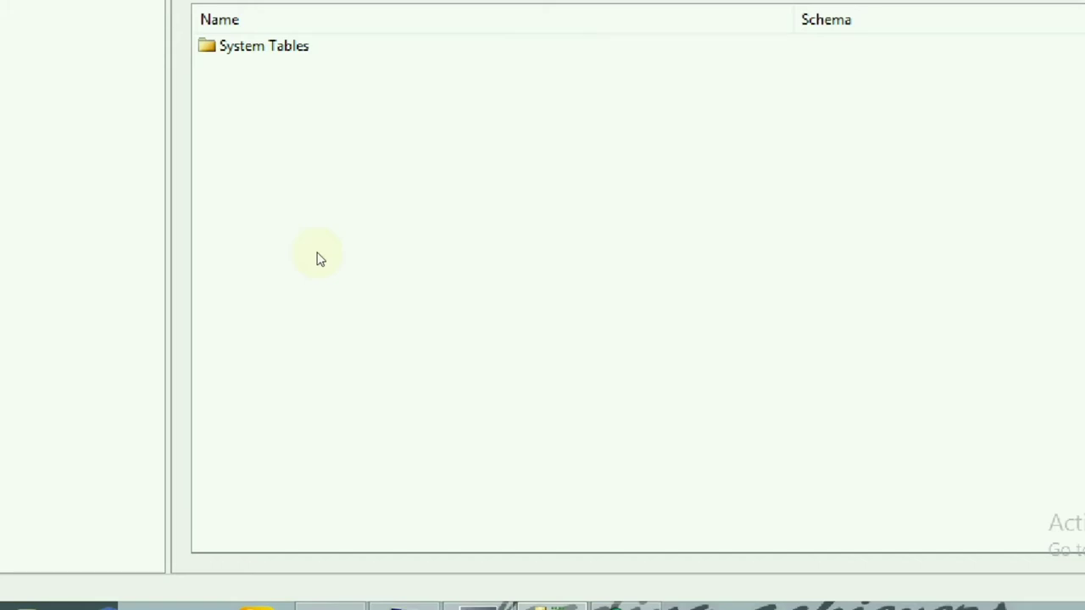
- Start a new table design with a name column of type nvarchar(50)
{"action": "right_click", "coordinate": [319, 258]}
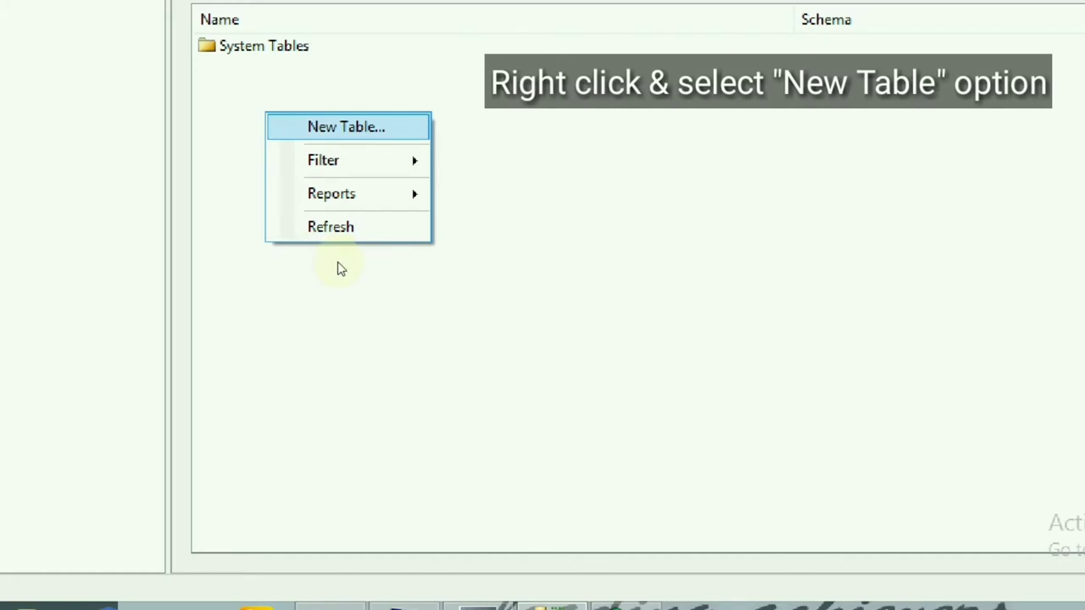
{"action": "key", "text": "Return"}
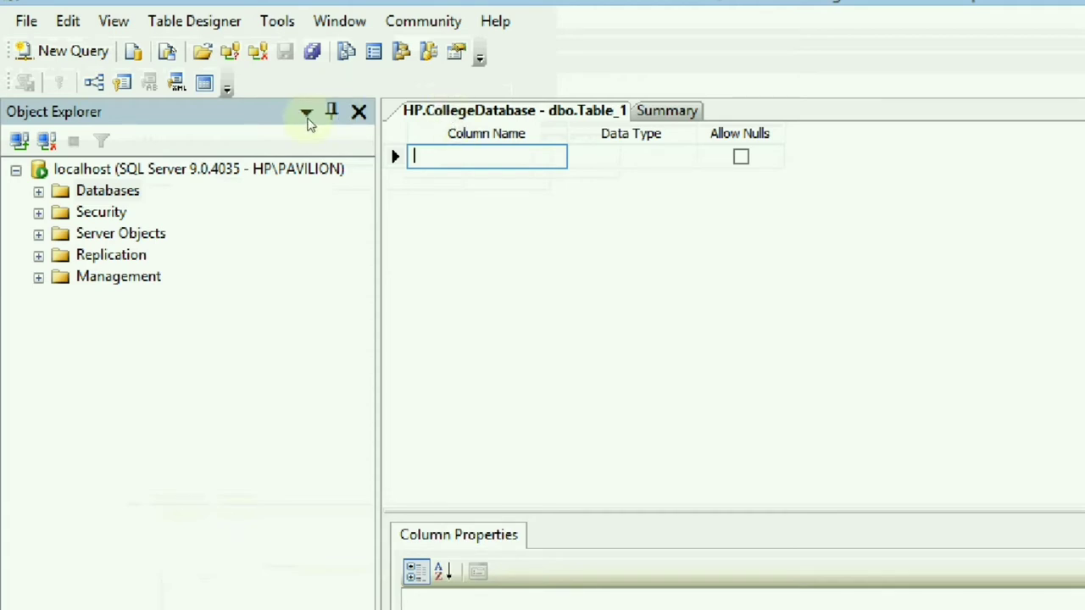
{"action": "type", "text": "na"}
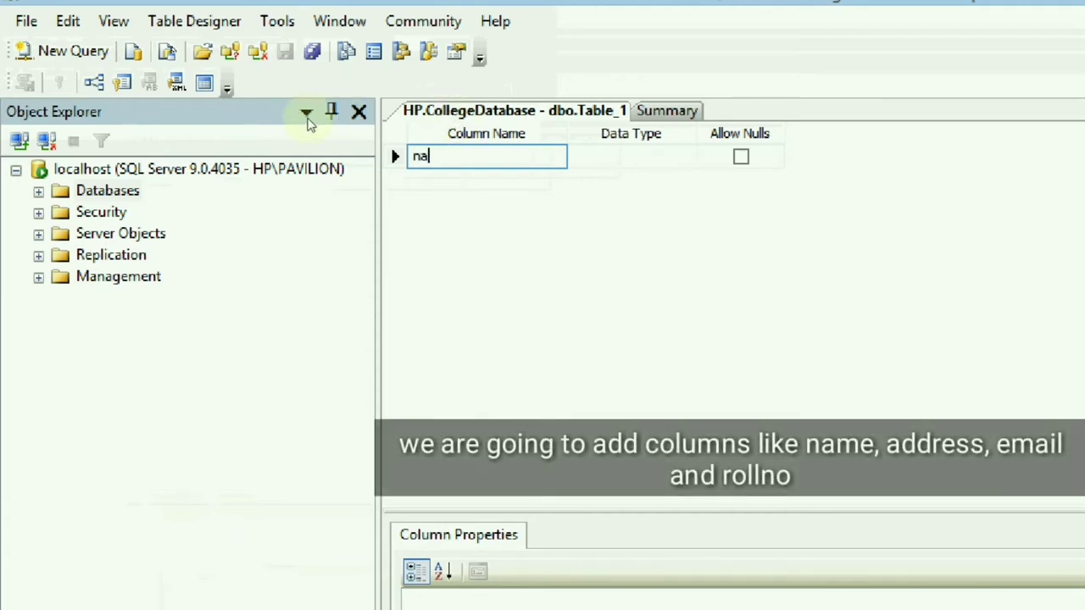
{"action": "type", "text": "me"}
{"action": "key", "text": "Tab"}
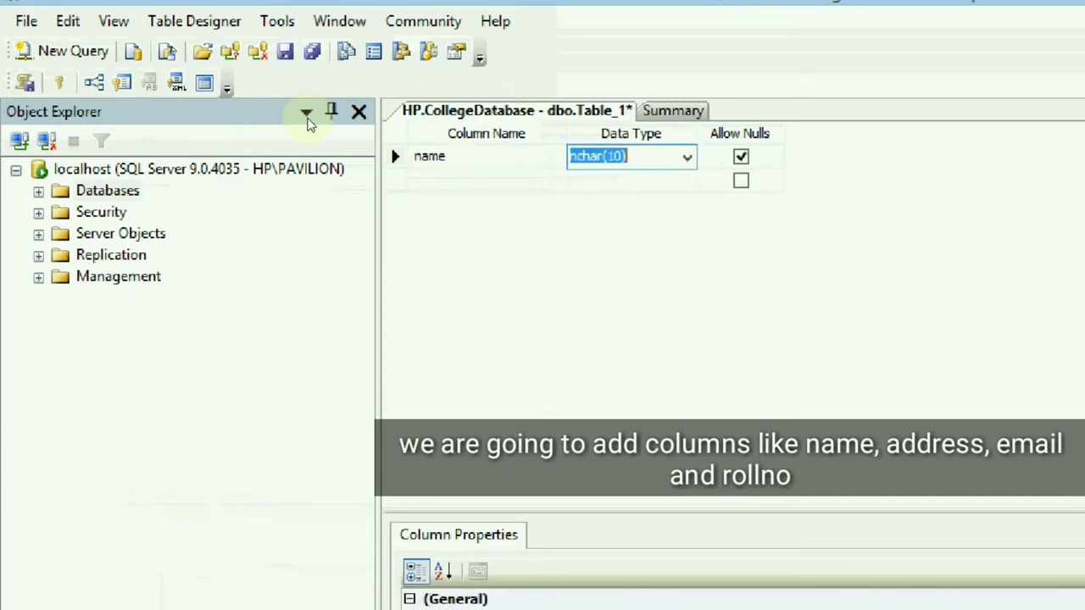
{"action": "type", "text": "nvarchar(50)"}
{"action": "key", "text": "Tab"}
- Add an address column with data type nvarchar(MAX)
{"action": "key", "text": "Tab"}
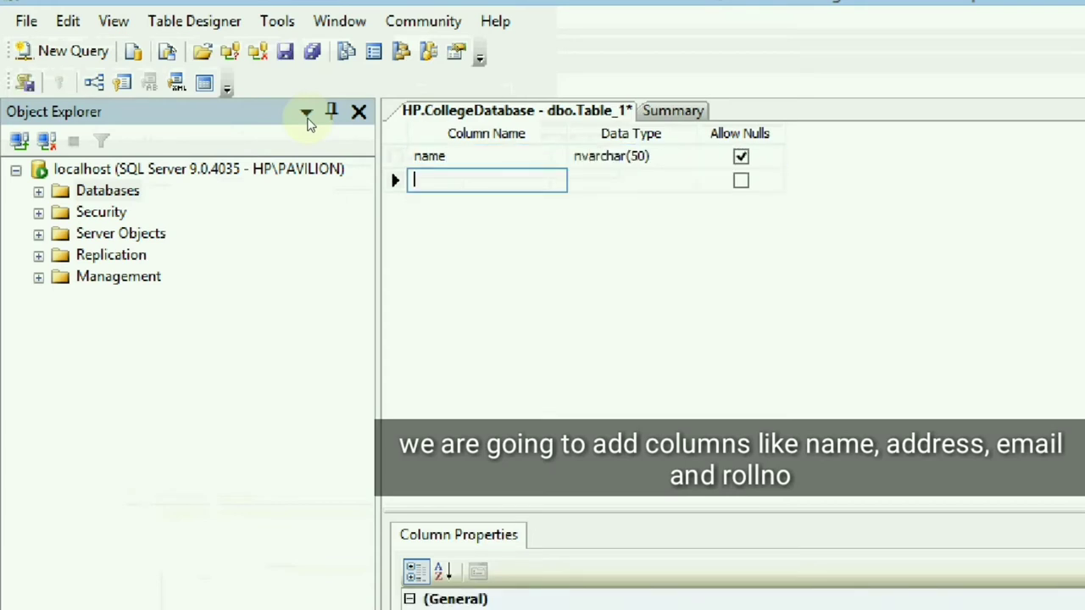
{"action": "type", "text": "address"}
{"action": "key", "text": "Tab"}
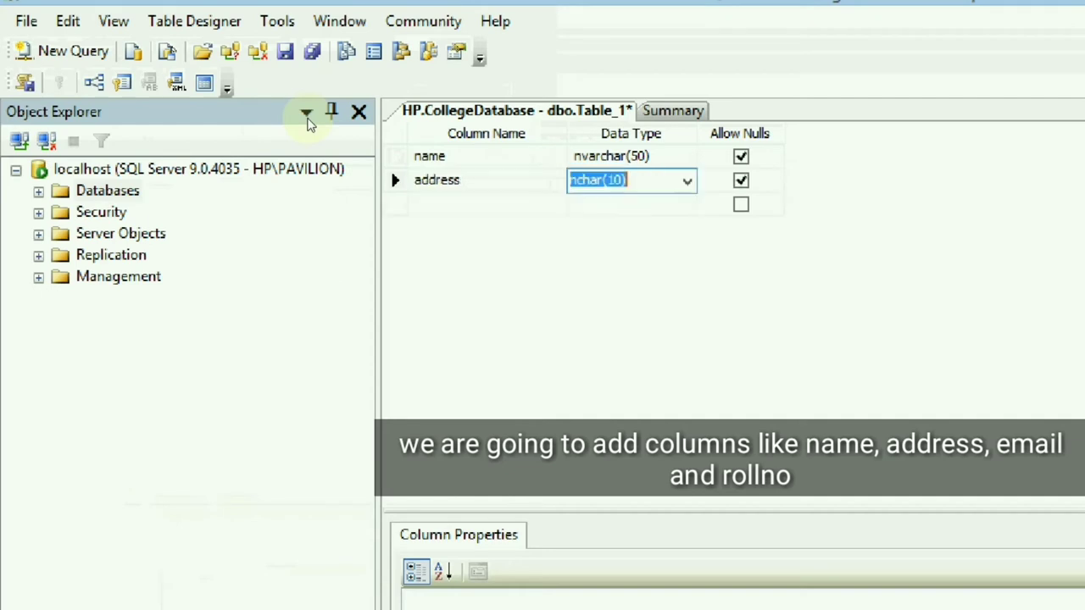
{"action": "type", "text": "nvar"}
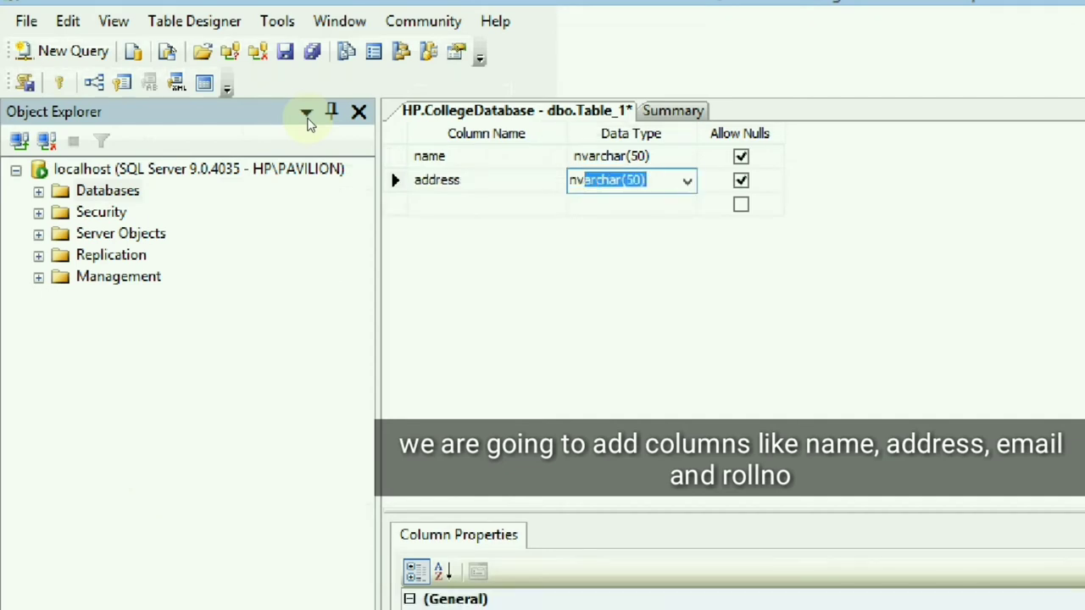
{"action": "key", "text": "alt+Down"}
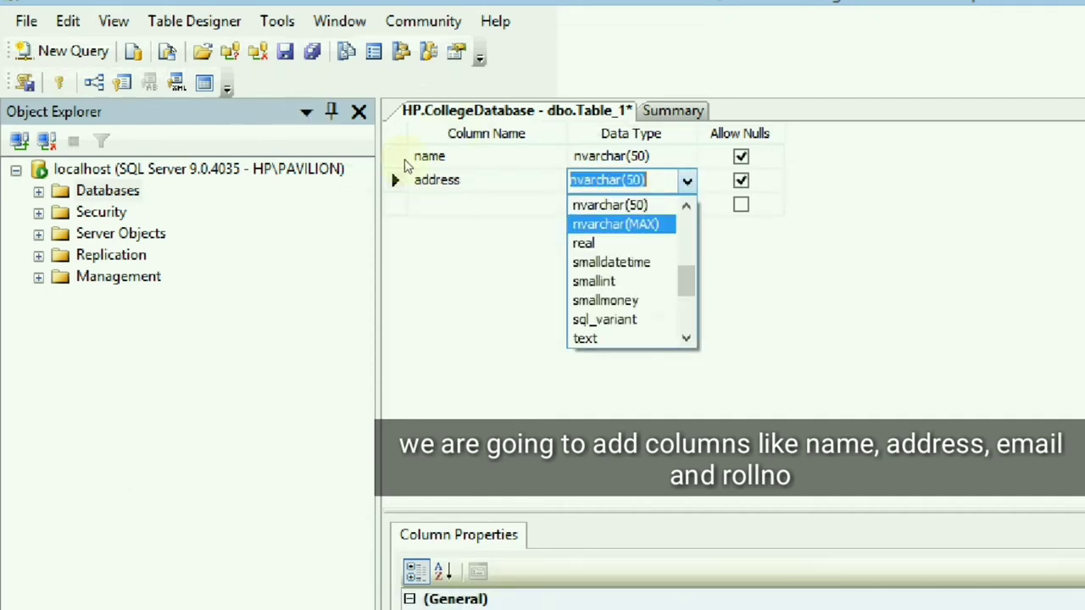
{"action": "key", "text": "Return"}
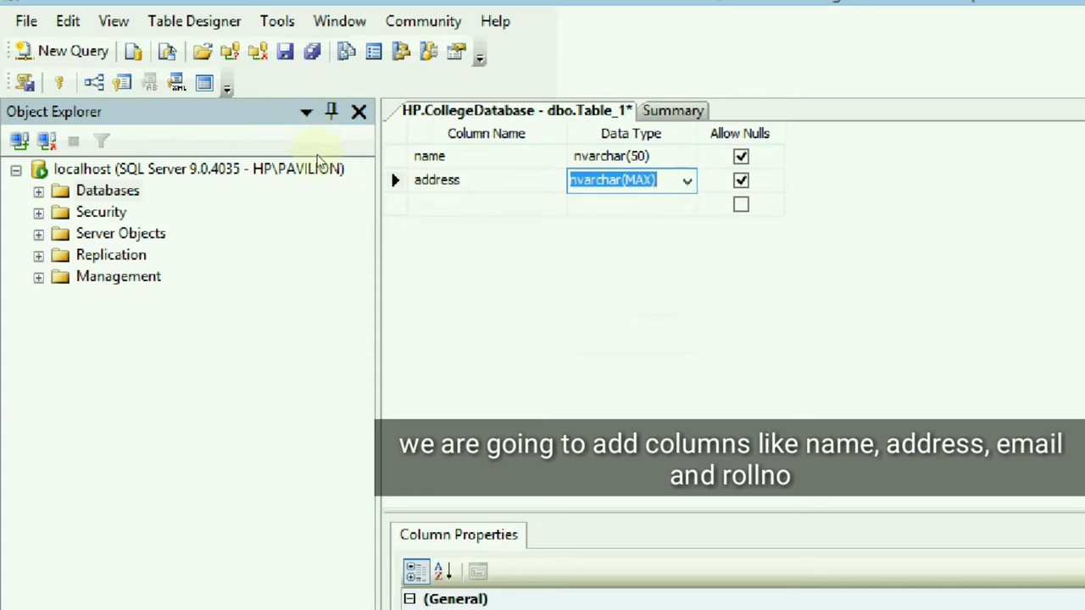
{"action": "key", "text": "Tab"}
{"action": "key", "text": "Tab"}
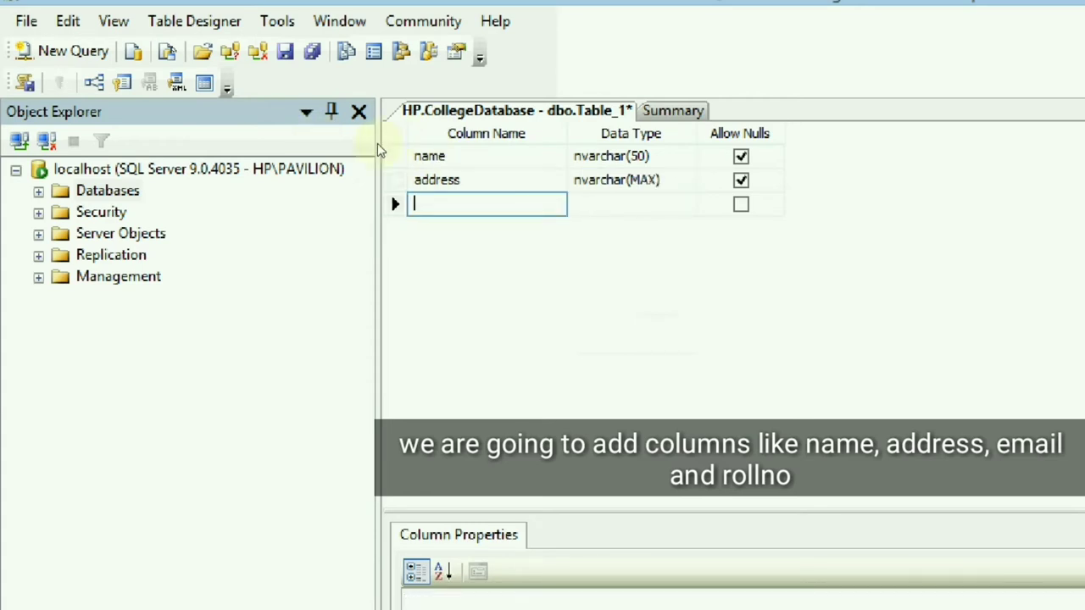
- Add an email nvarchar(50) column and a rollno int column
{"action": "type", "text": "emaild"}
{"action": "key", "text": "BackSpace"}
{"action": "key", "text": "Tab"}
{"action": "type", "text": "nv"}
{"action": "key", "text": "Tab"}
{"action": "key", "text": "Tab"}
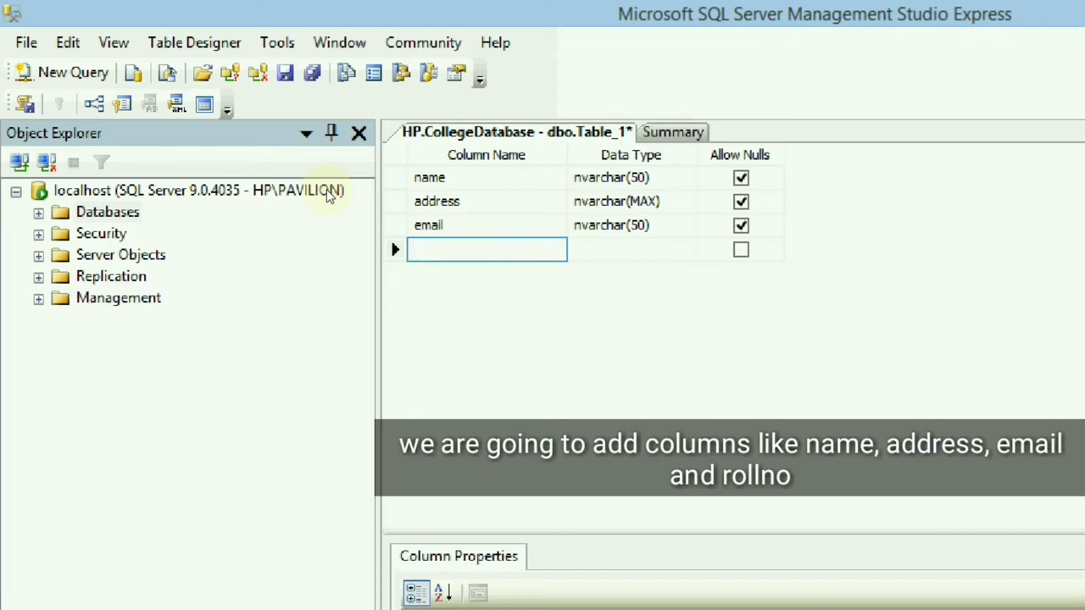
{"action": "type", "text": "id"}
{"action": "key", "text": "BackSpace"}
{"action": "key", "text": "BackSpace"}
{"action": "type", "text": "rollno"}
{"action": "key", "text": "Tab"}
{"action": "type", "text": "in"}
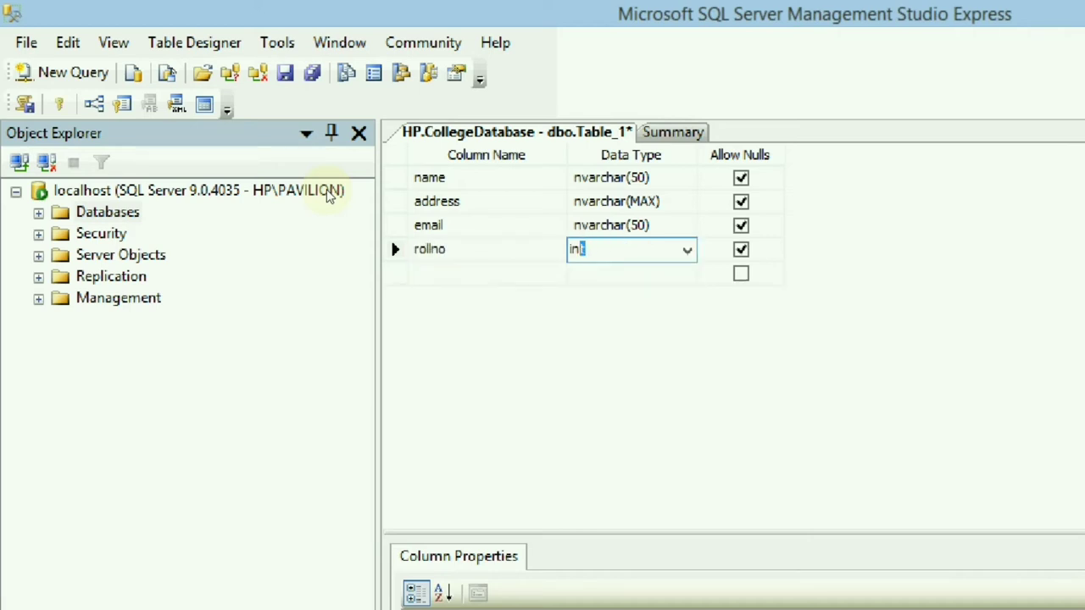
{"action": "key", "text": "Tab"}
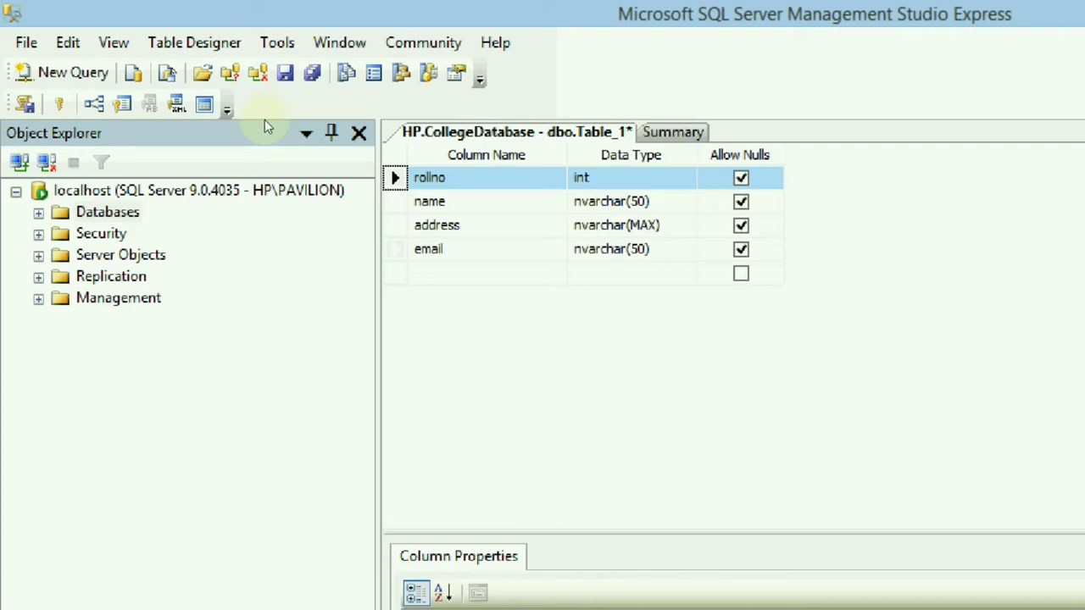
- Set rollno as the primary key and save the table
{"action": "key", "text": "shift+F10"}
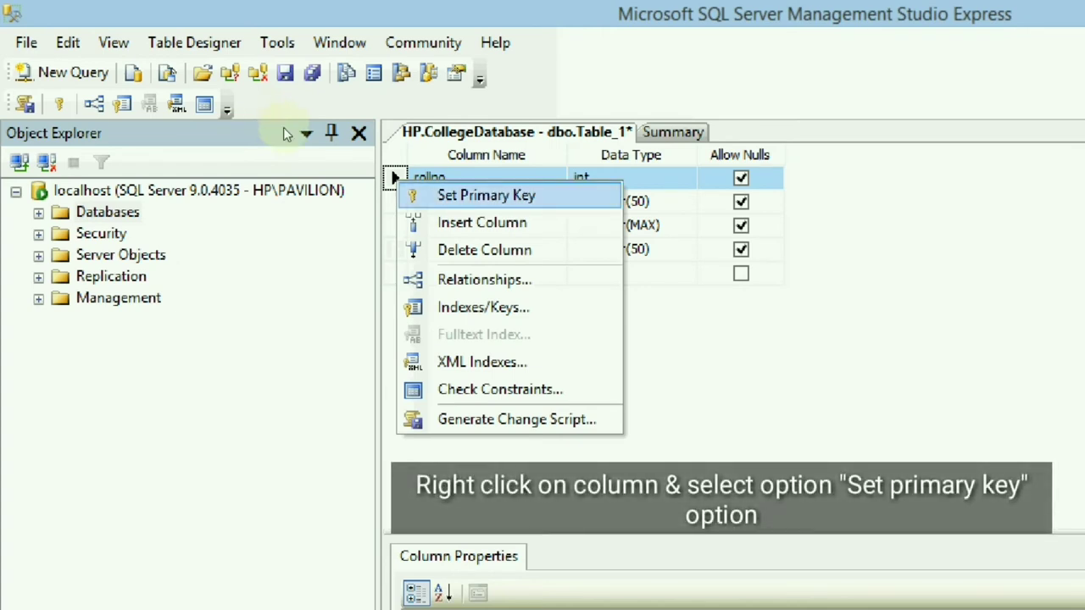
{"action": "key", "text": "Return"}
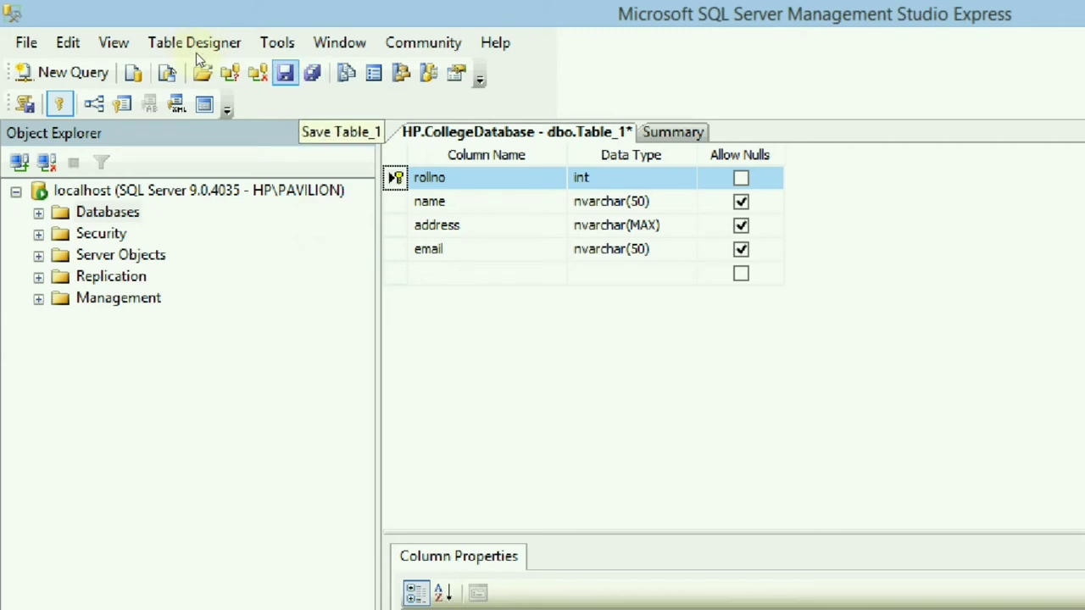
{"action": "key", "text": "ctrl+s"}
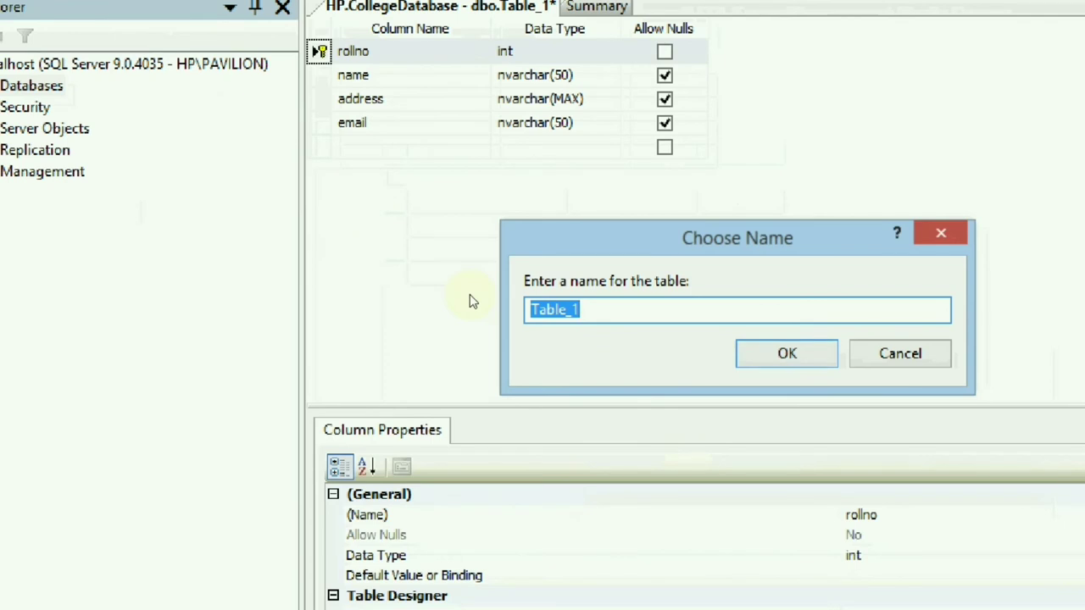
- Save the table as Registration and close the table designer
{"action": "type", "text": "Regis"}
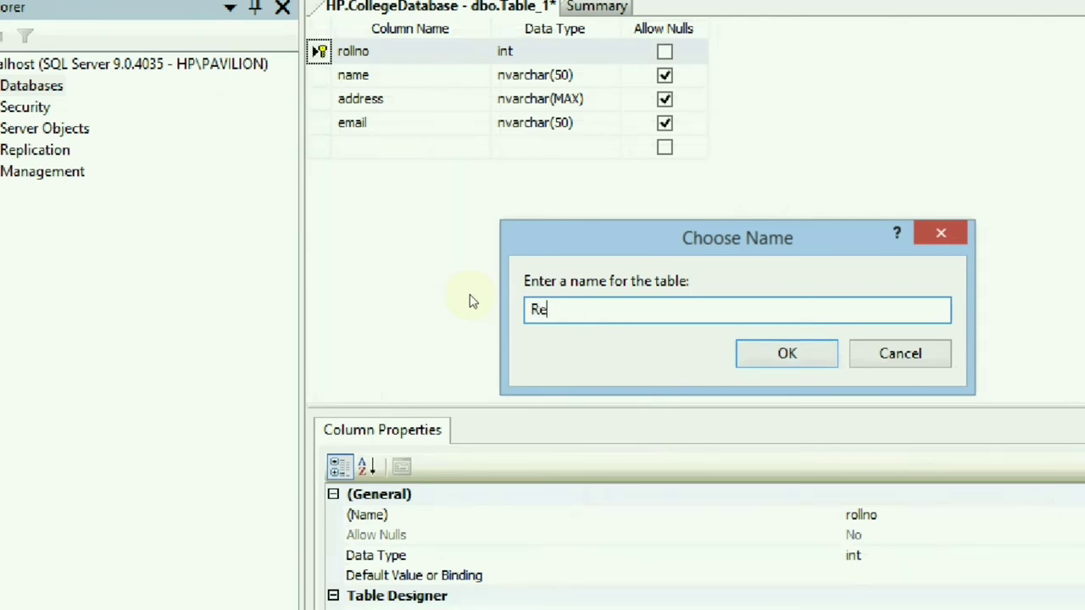
{"action": "type", "text": "tration"}
{"action": "key", "text": "Return"}
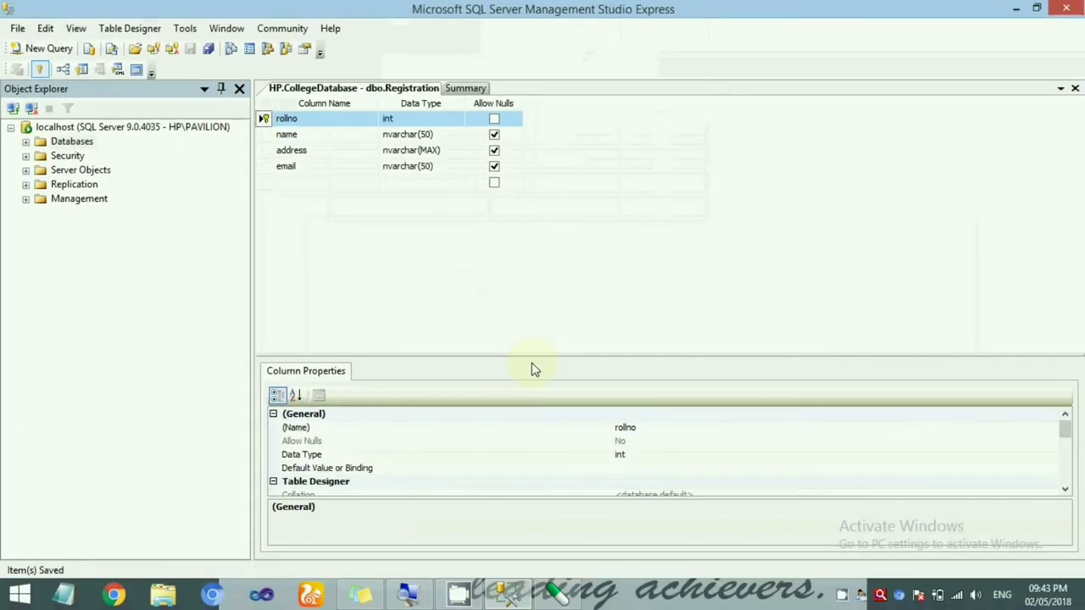
{"action": "left_click", "coordinate": [1074, 88]}
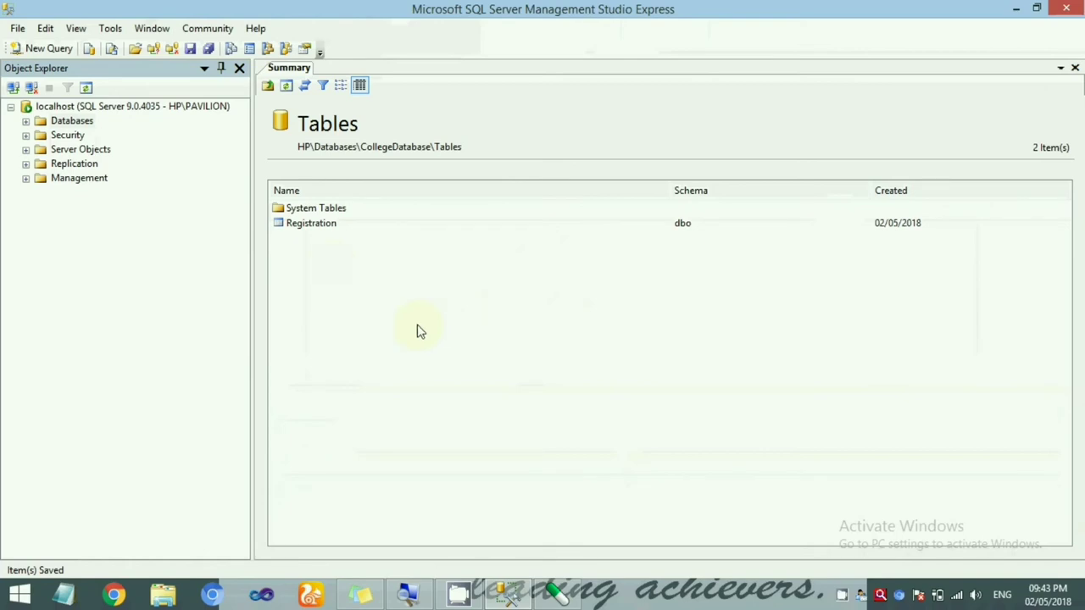
- Choose Open Table on Registration to show its empty four-column data grid
{"action": "left_click", "coordinate": [310, 224]}
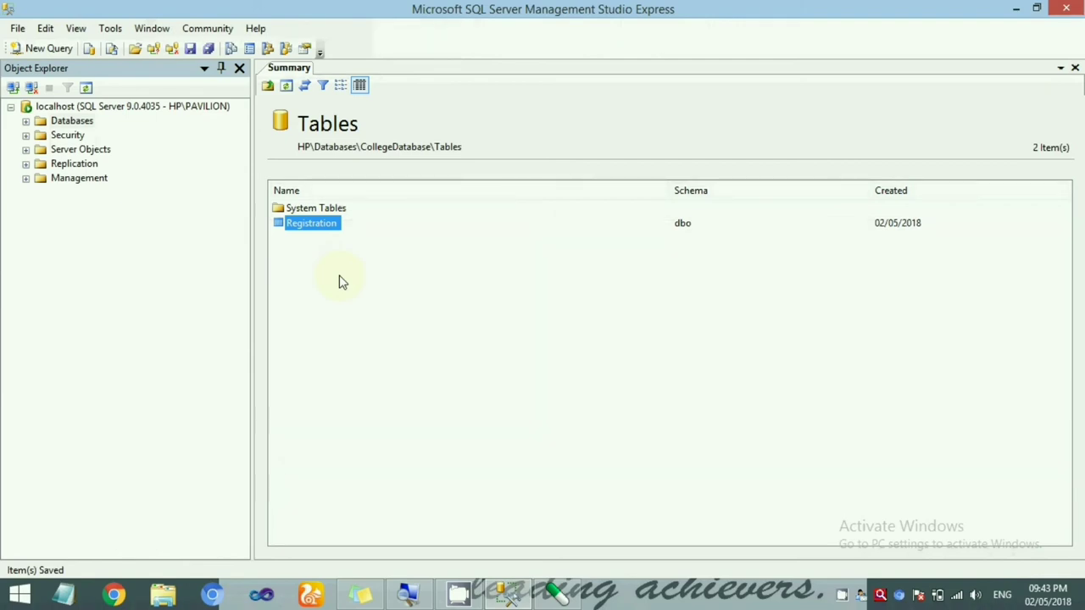
{"action": "right_click", "coordinate": [314, 229]}
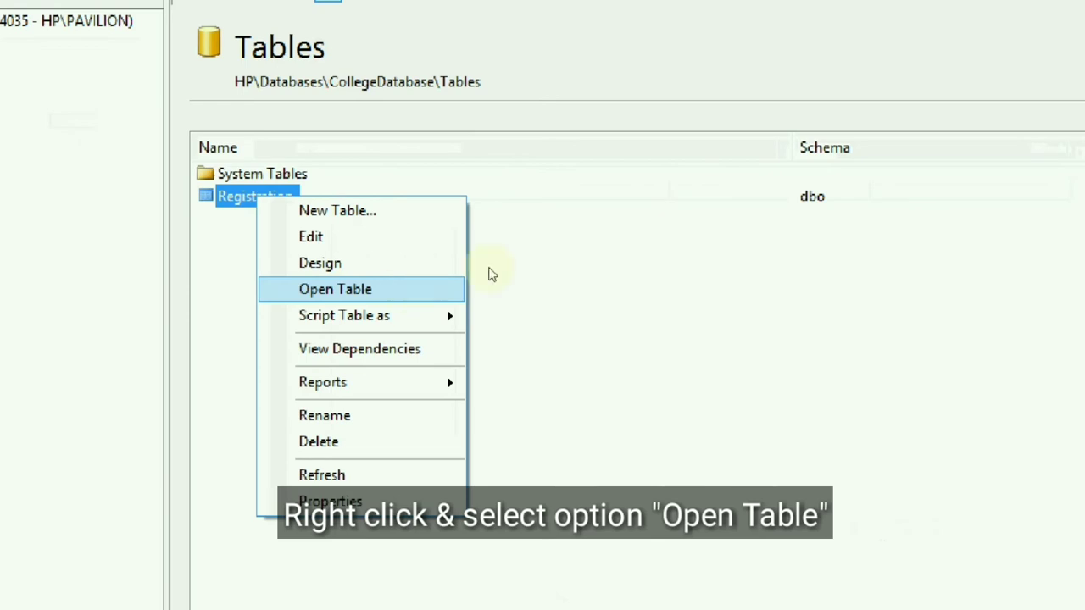
{"action": "left_click", "coordinate": [332, 228]}
{"action": "right_click", "coordinate": [288, 197]}
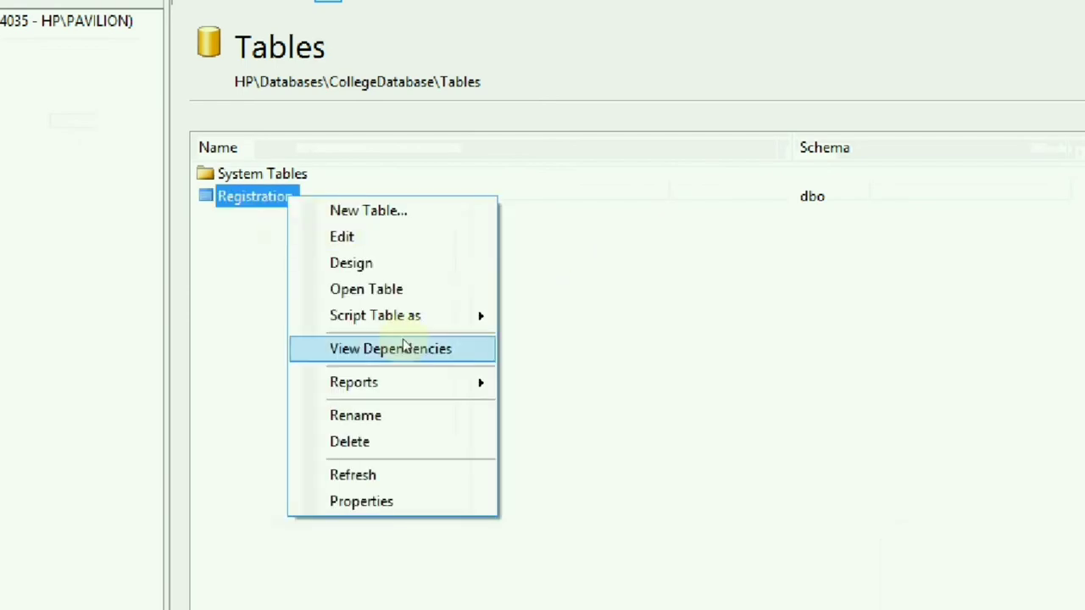
{"action": "left_click", "coordinate": [413, 289]}
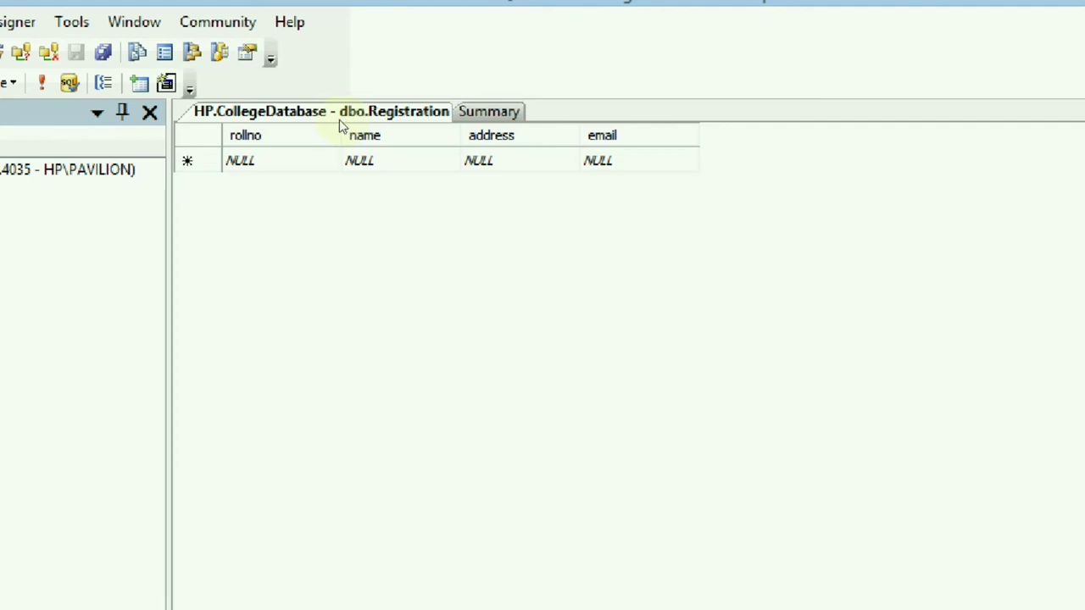
- Enter a row with rollno 1 and the student's name, address and e-mail, then close the grid
{"action": "left_click", "coordinate": [340, 126]}
{"action": "type", "text": "1"}
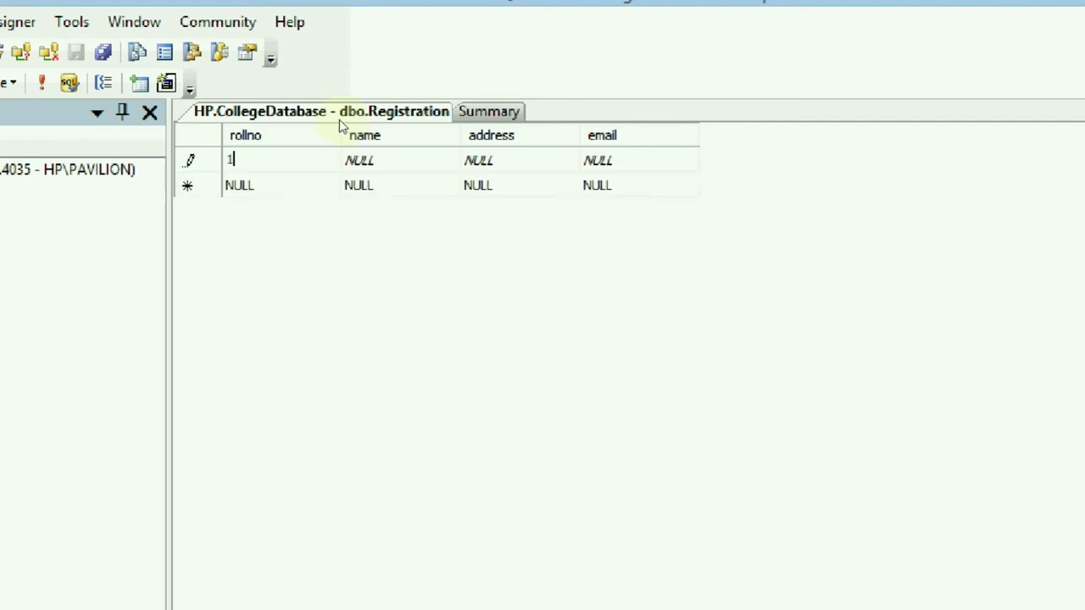
{"action": "key", "text": "Tab"}
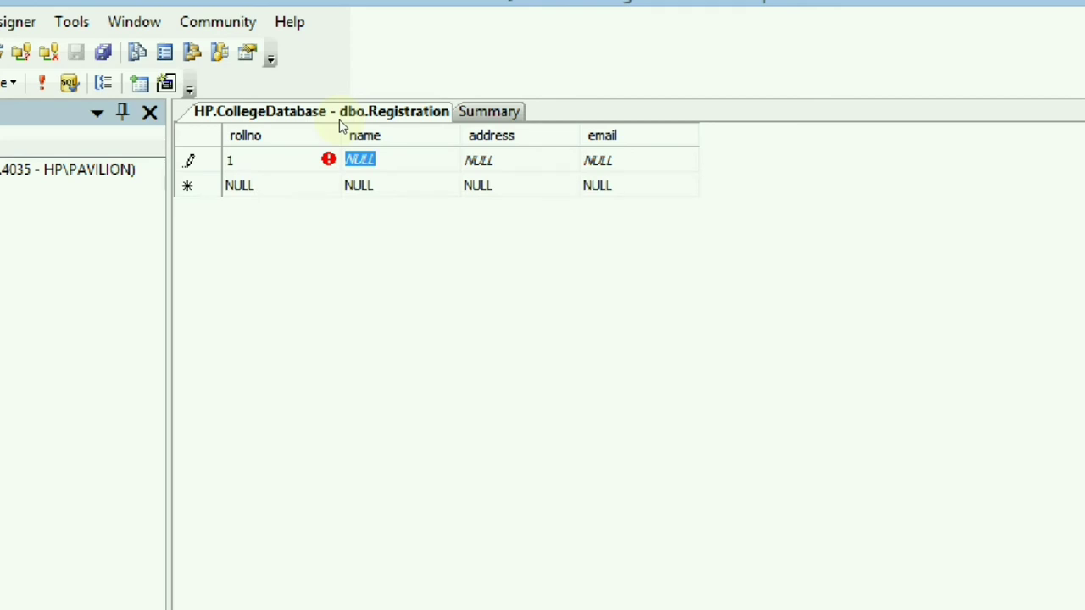
{"action": "key", "text": "Tab"}
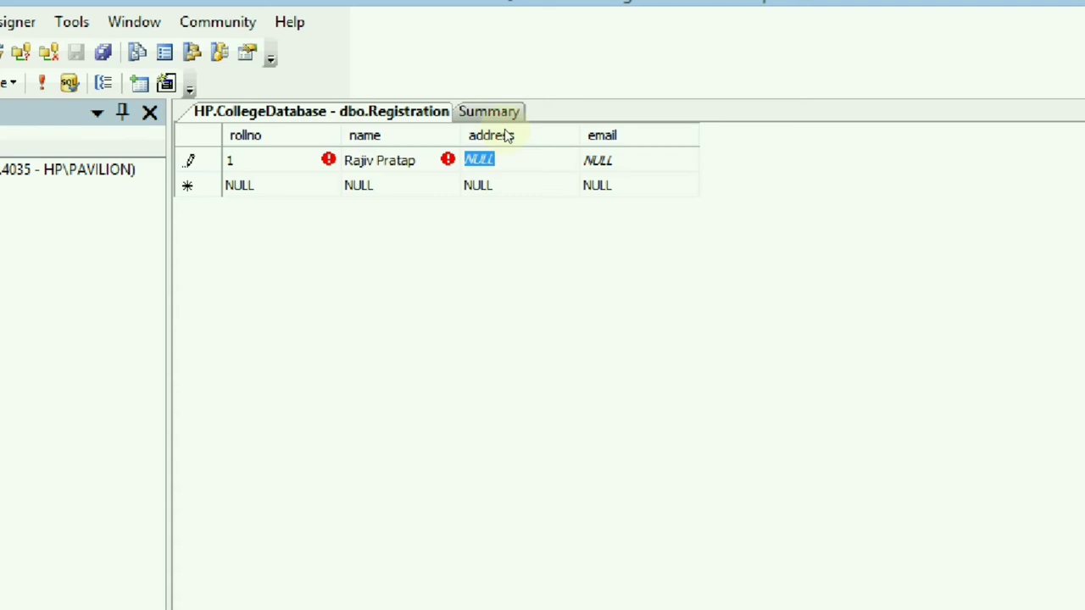
{"action": "key", "text": "Tab"}
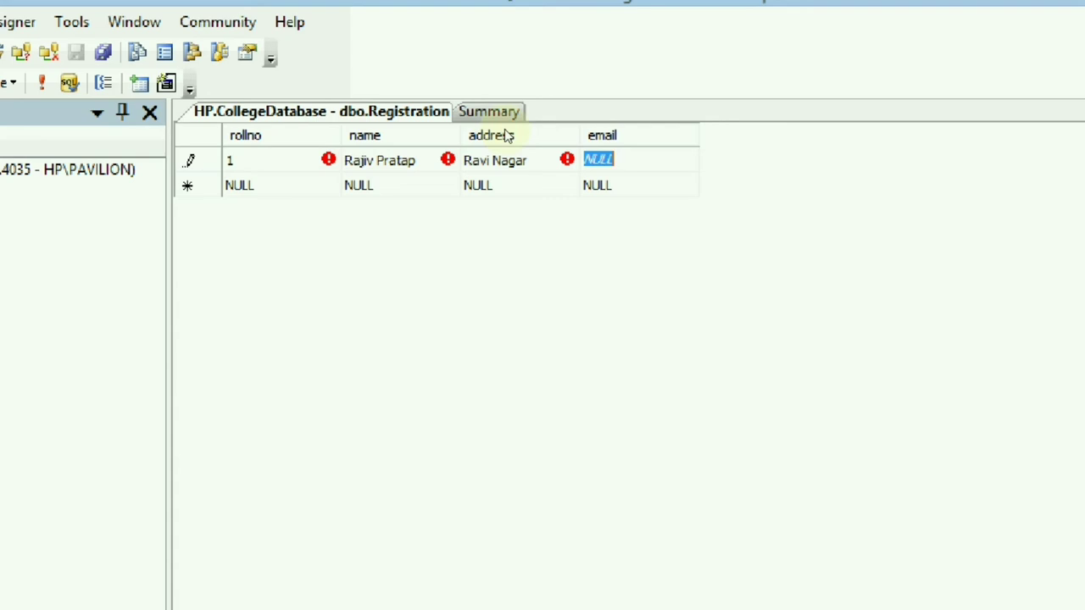
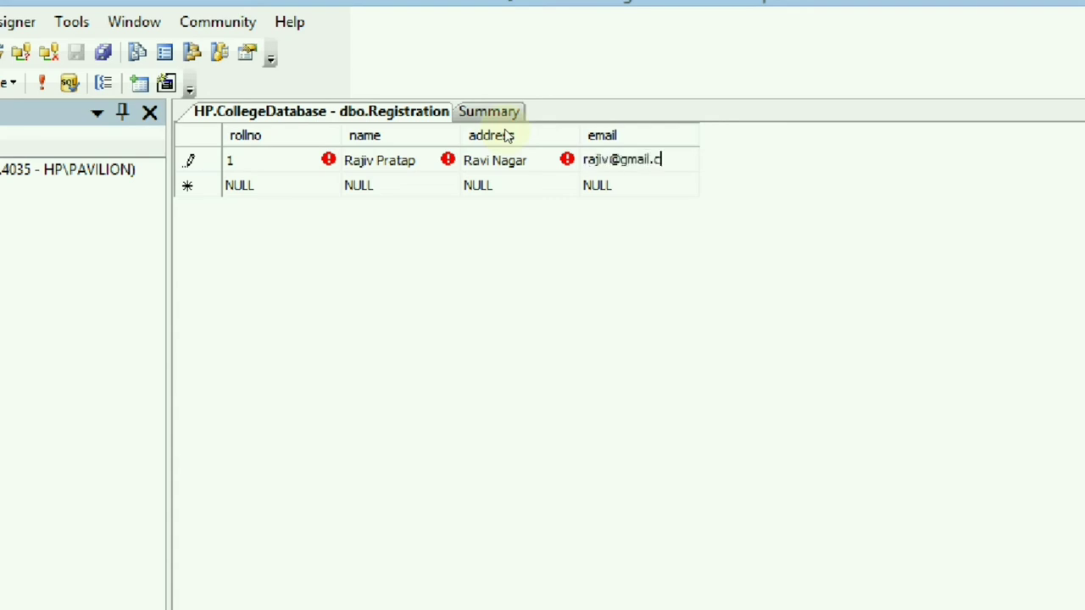
{"action": "key", "text": "Tab"}
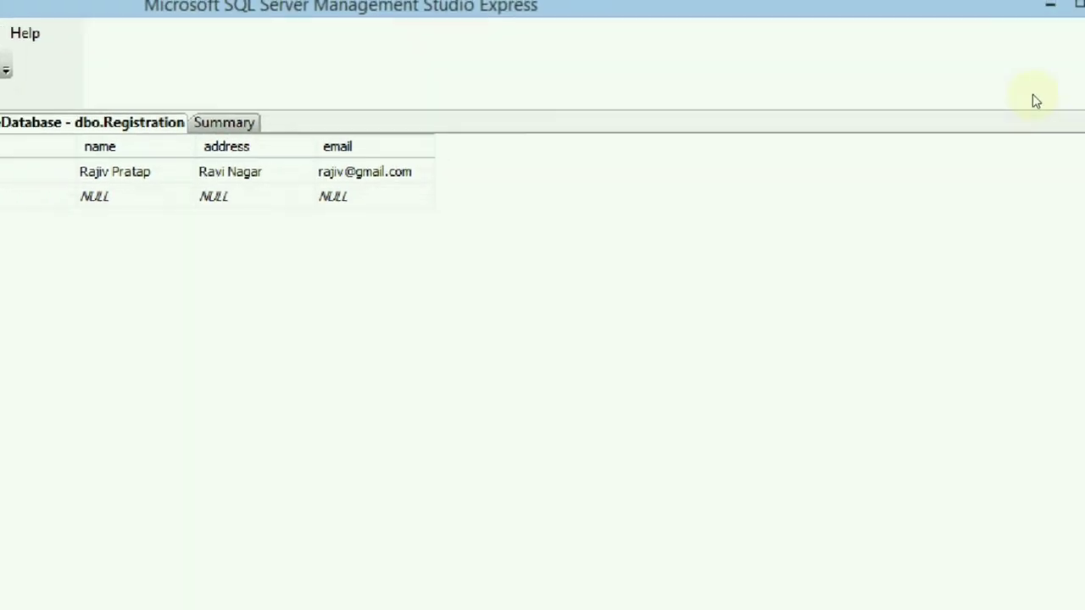
{"action": "left_click", "coordinate": [1069, 124]}
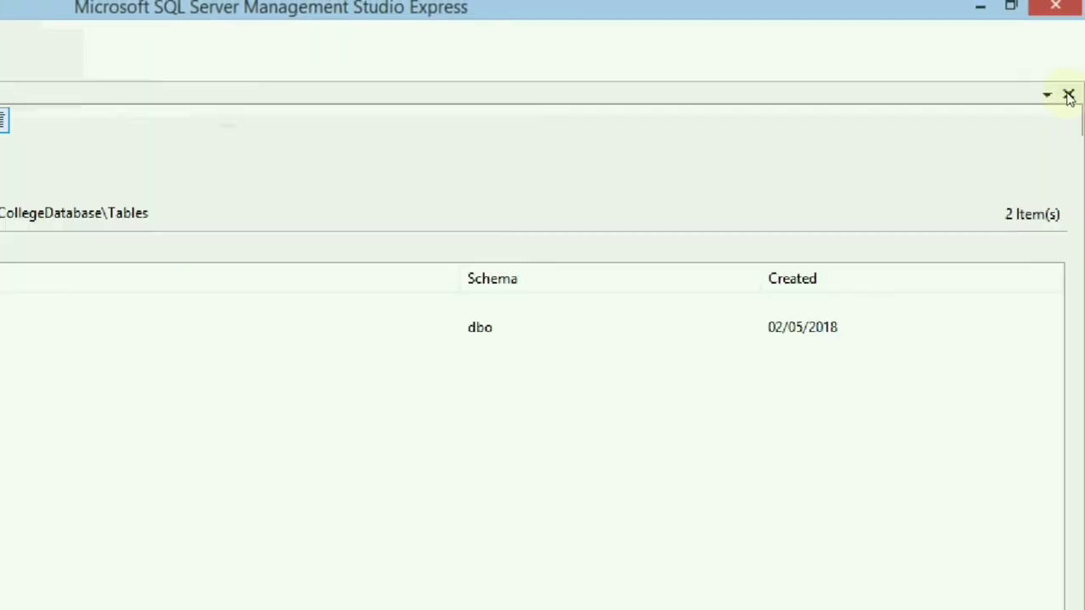